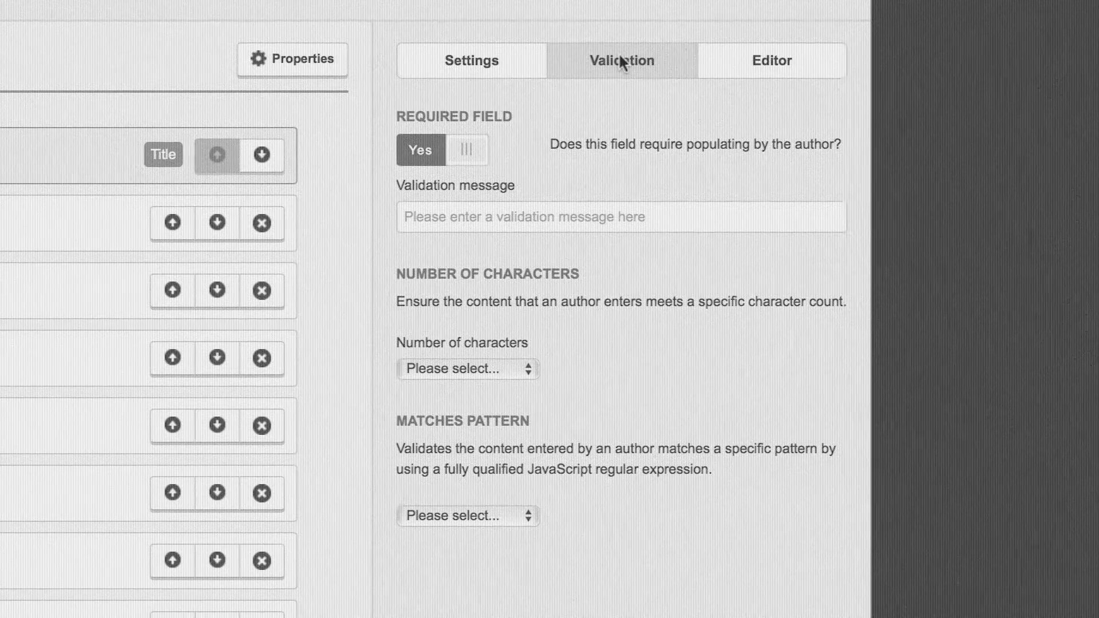
Make the content type's title field a required field in its validation settings.
left_click(455, 154)
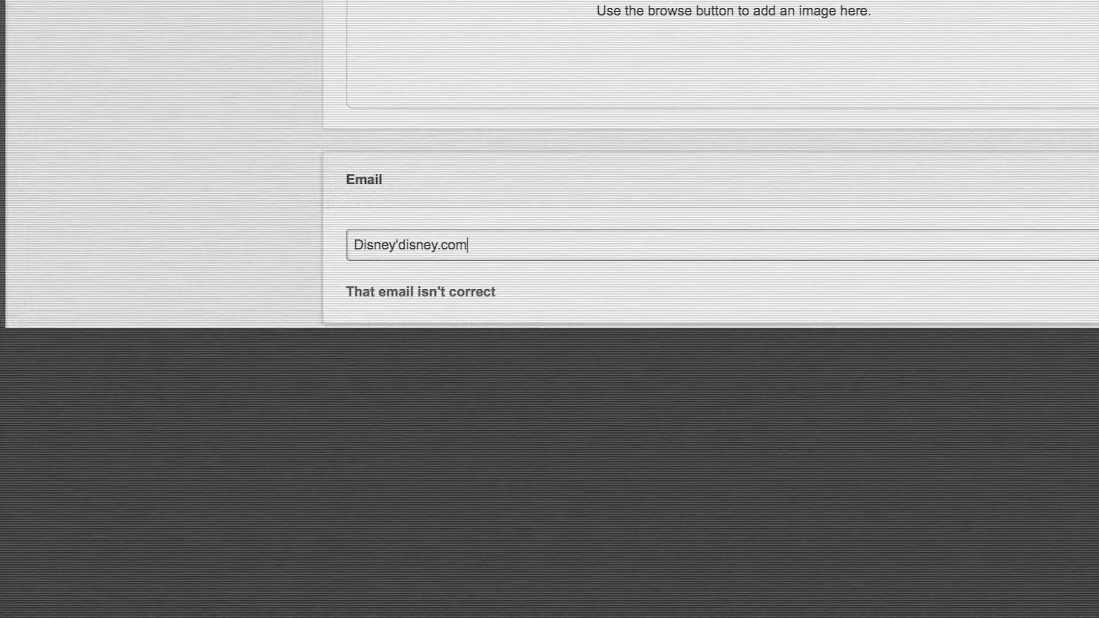
Correct the address in the Email field by replacing the apostrophe with an @ sign.
key("Left")
key("Left")
key("Left")
key("Left")
key("Left")
key("Left")
key("Left")
key("Left")
key("Left")
key("Left")
key("BackSpace")
type("@")
left_click(539, 204)
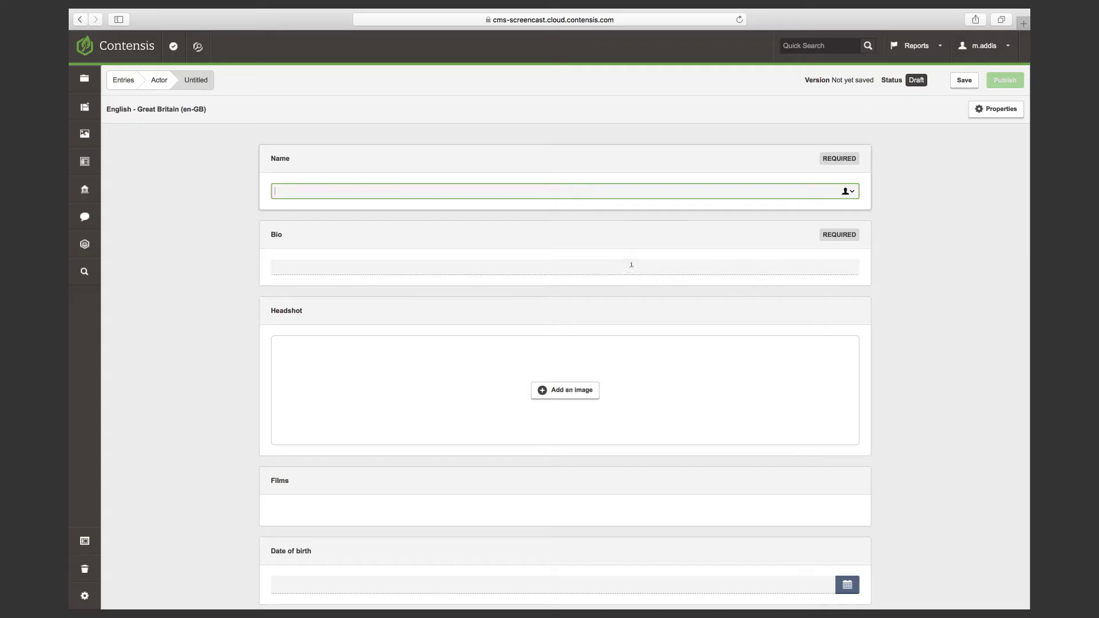
Select the Bio field in the untitled Actor entry.
left_click(631, 265)
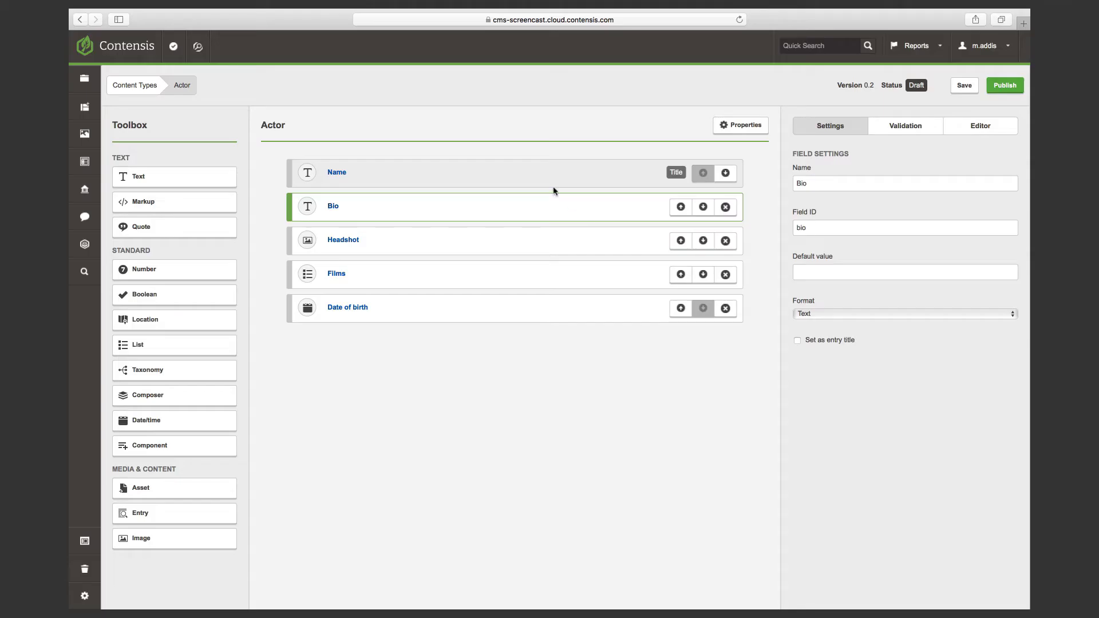
Review the validation and editor options of the Bio field in the Actor content type.
left_click(555, 182)
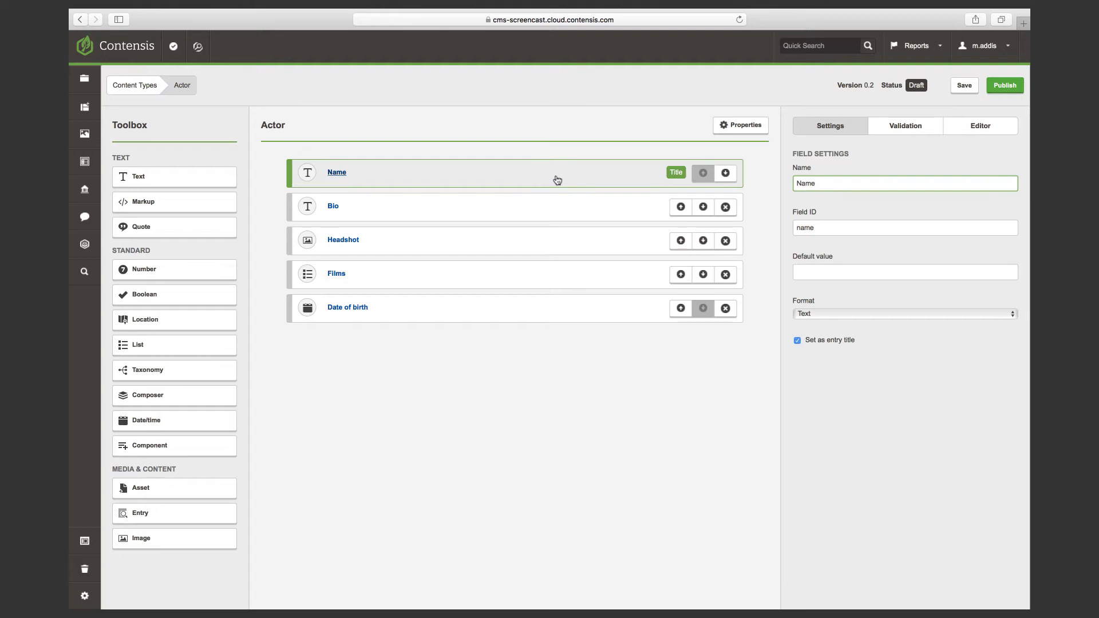
left_click(547, 201)
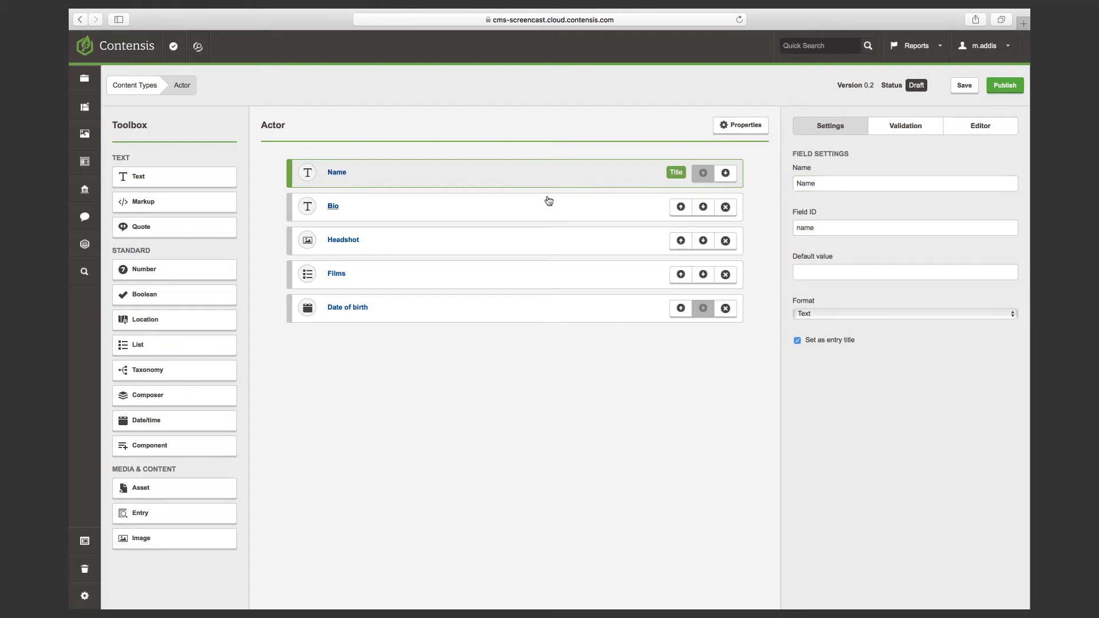
left_click(900, 131)
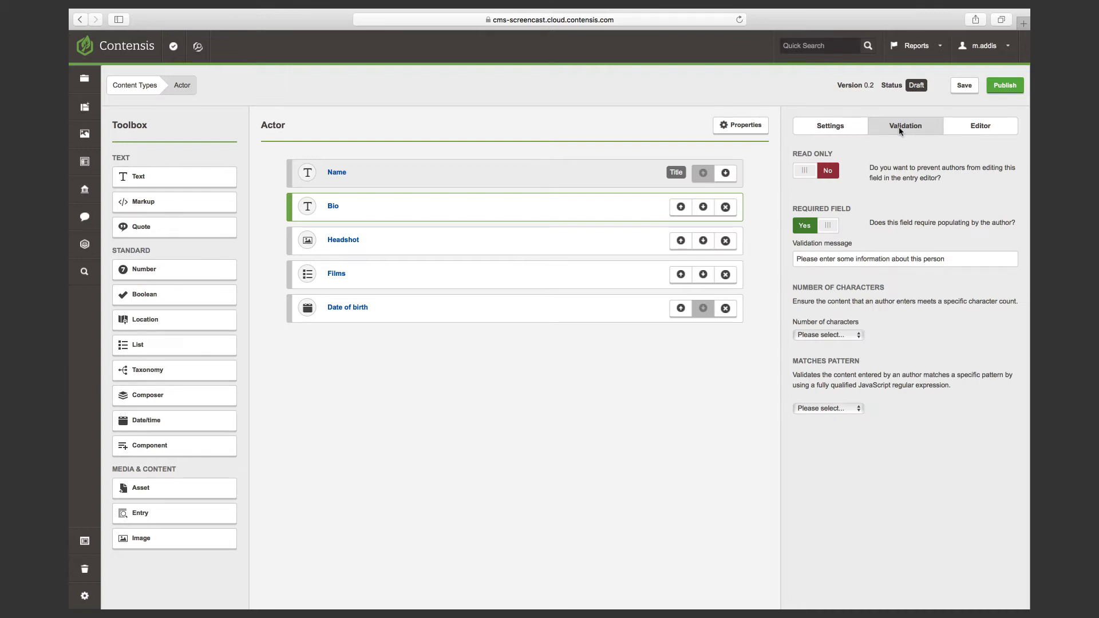
left_click(980, 127)
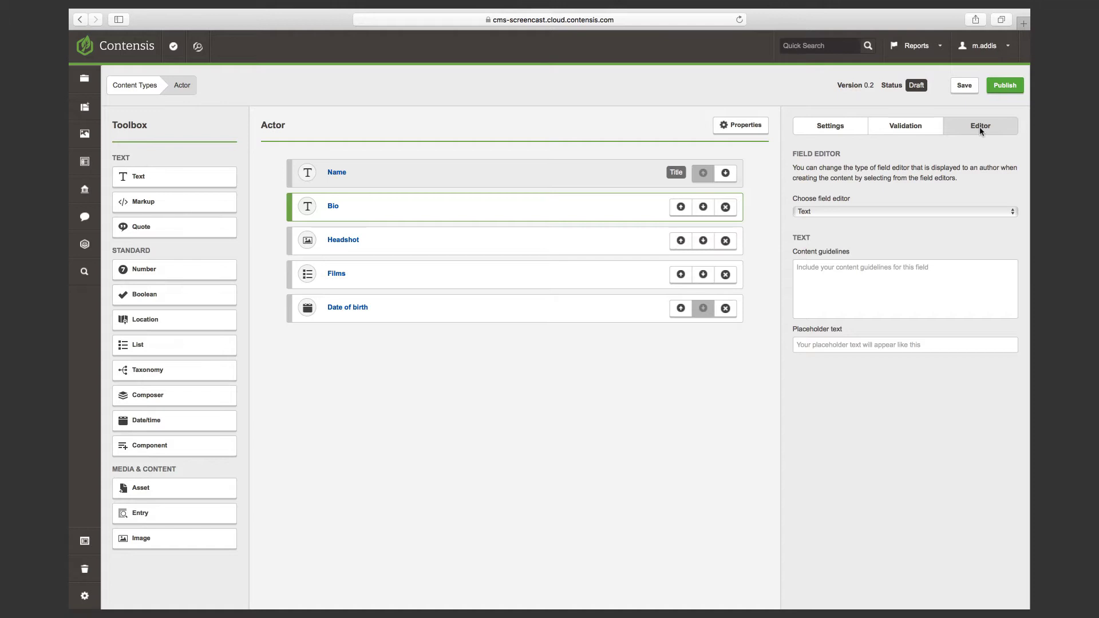
left_click(931, 267)
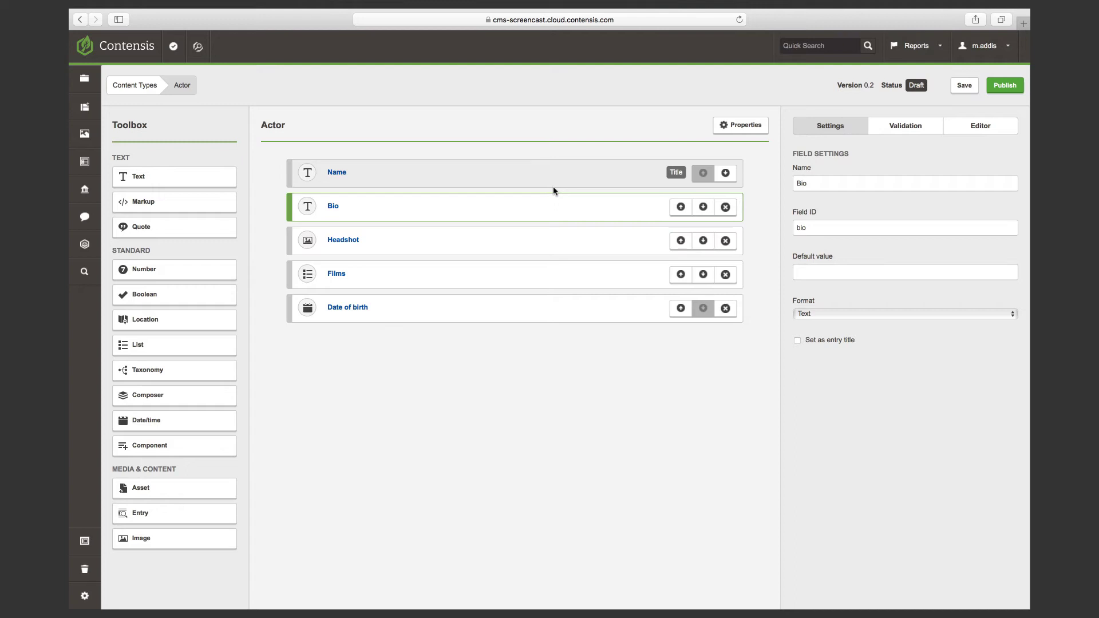
Set the Bio field's content guidelines to "Be informative, this is to tell the user all the useful information about this person".
left_click(557, 180)
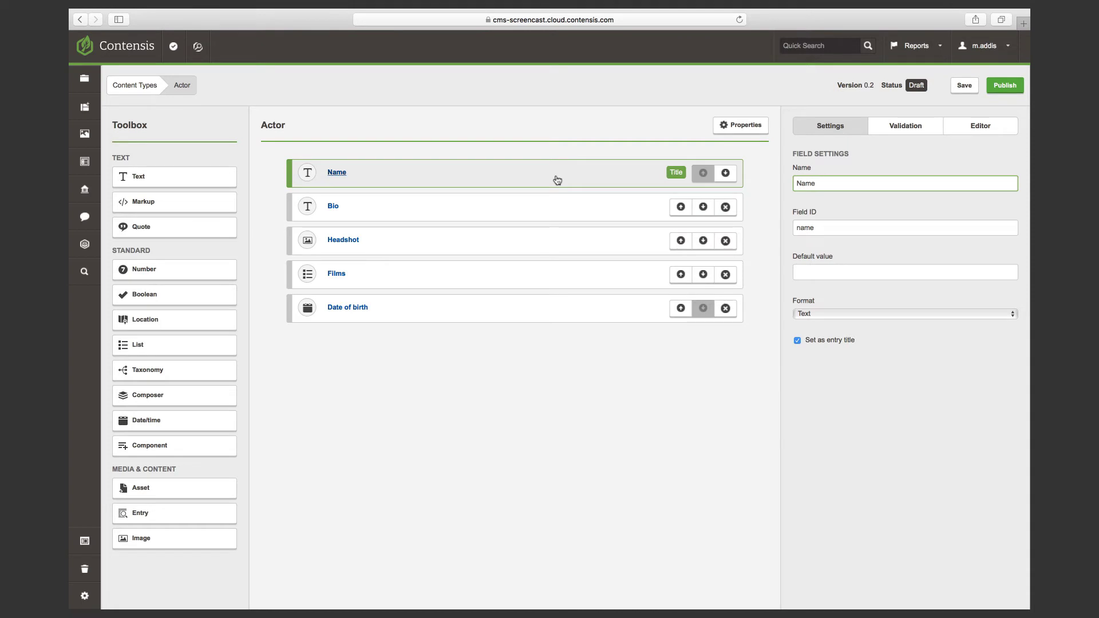
left_click(550, 198)
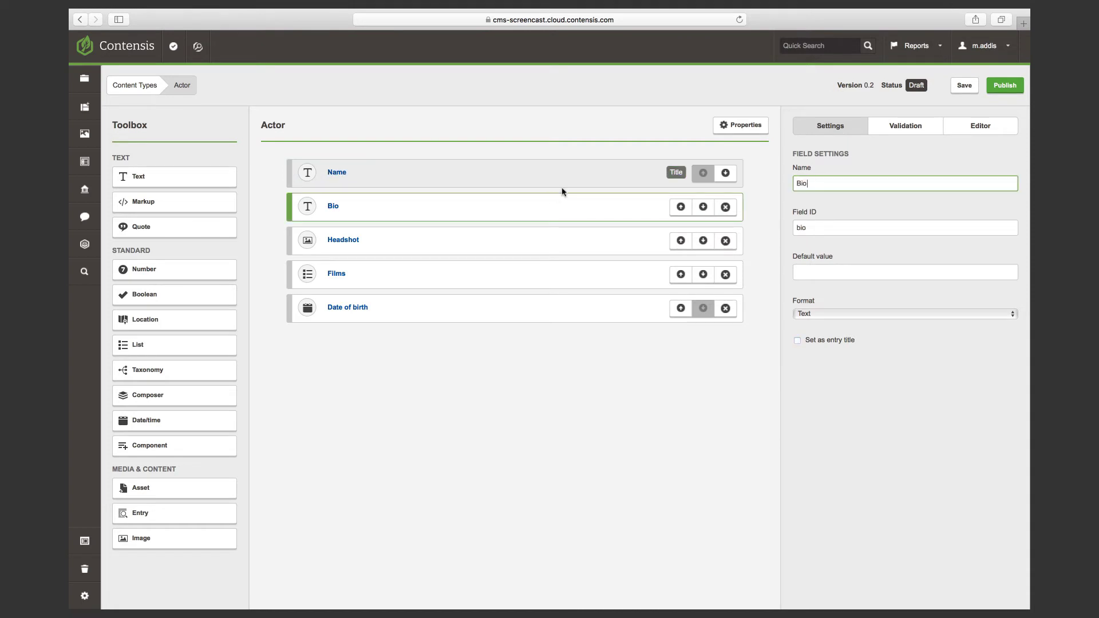
left_click(980, 127)
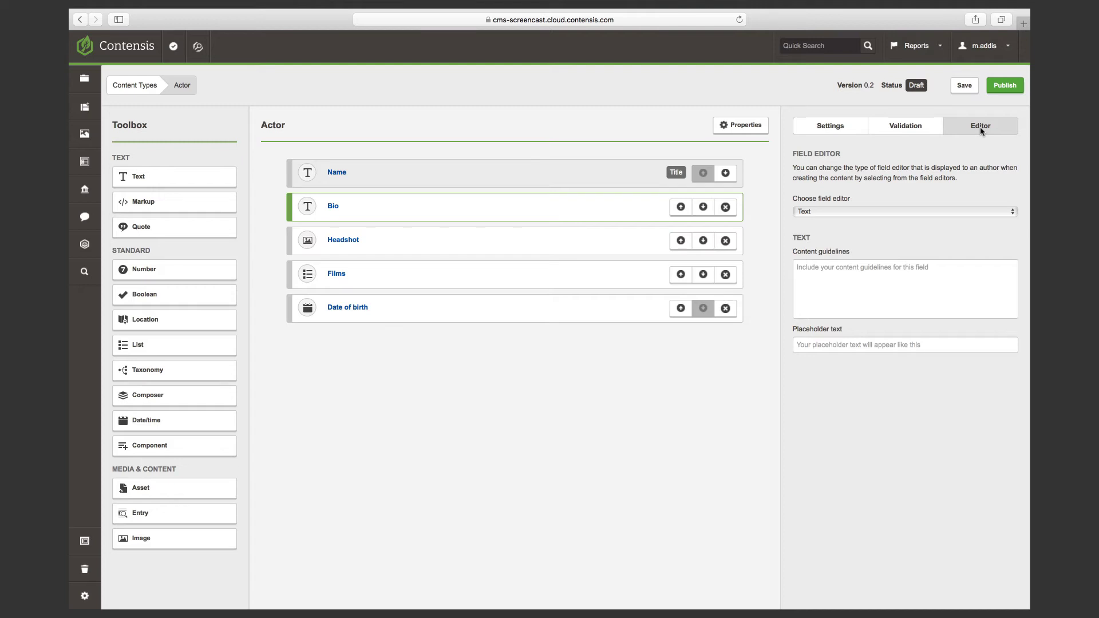
left_click(931, 268)
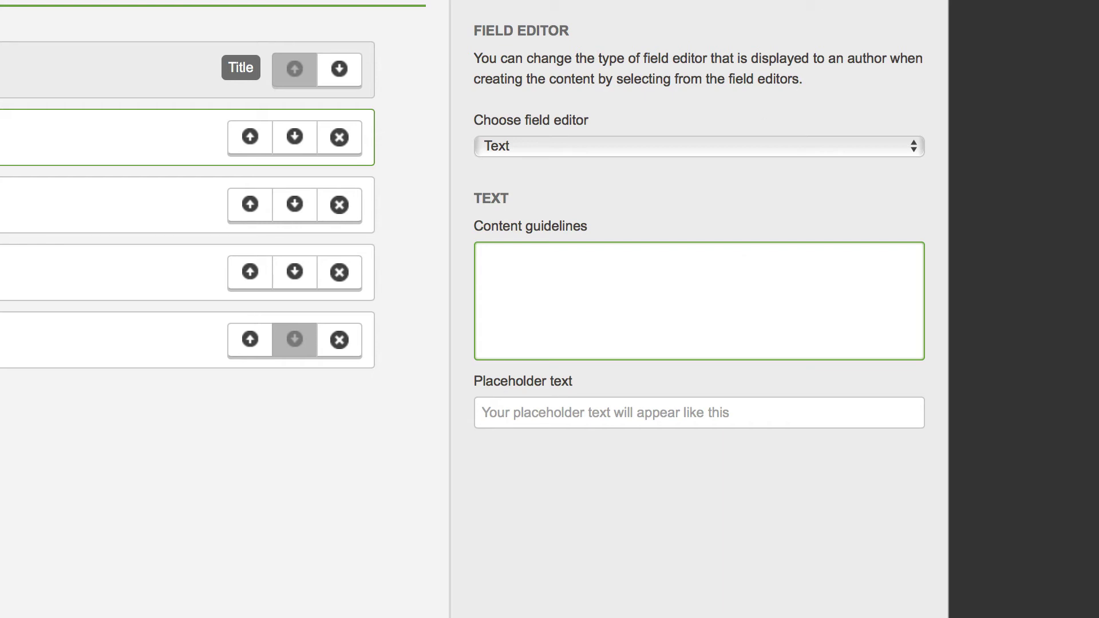
type("Be informative ")
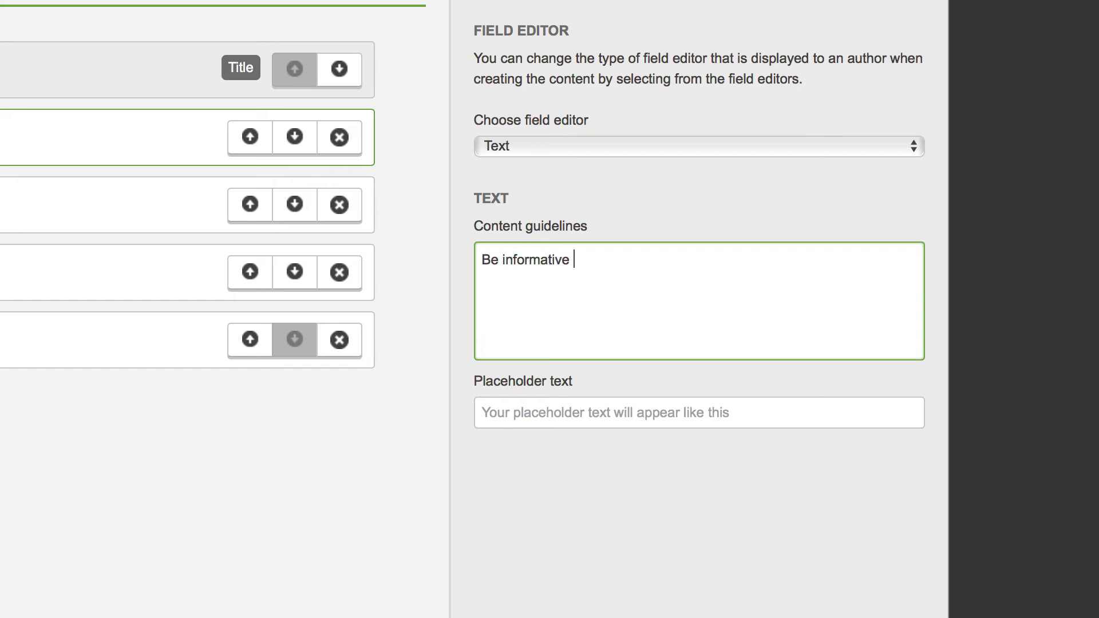
type(", this is to tell the ")
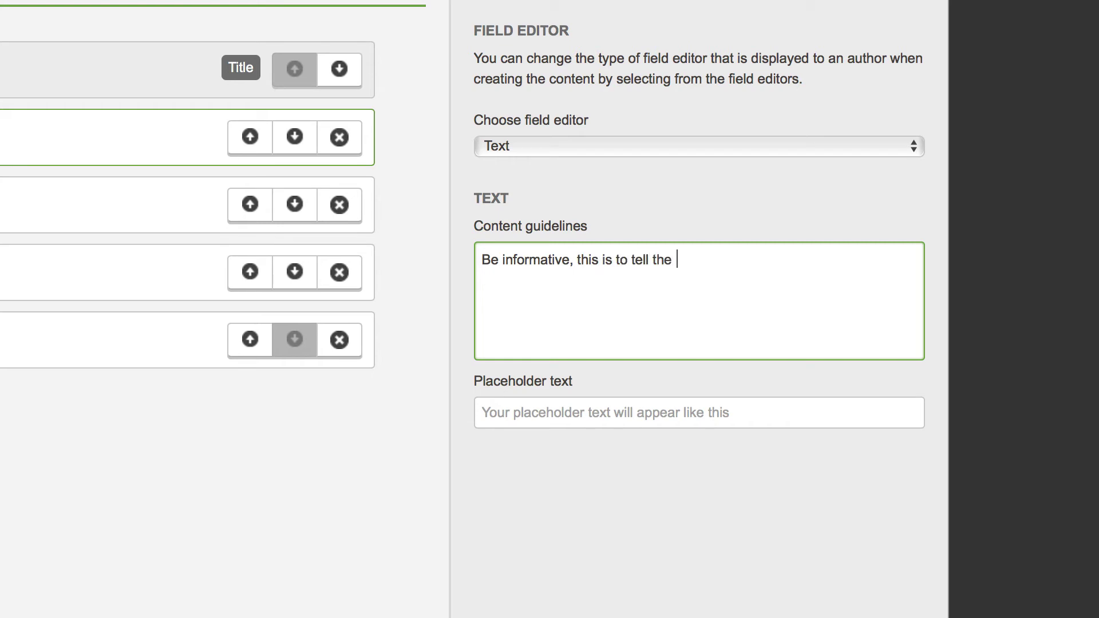
type("user all the useful")
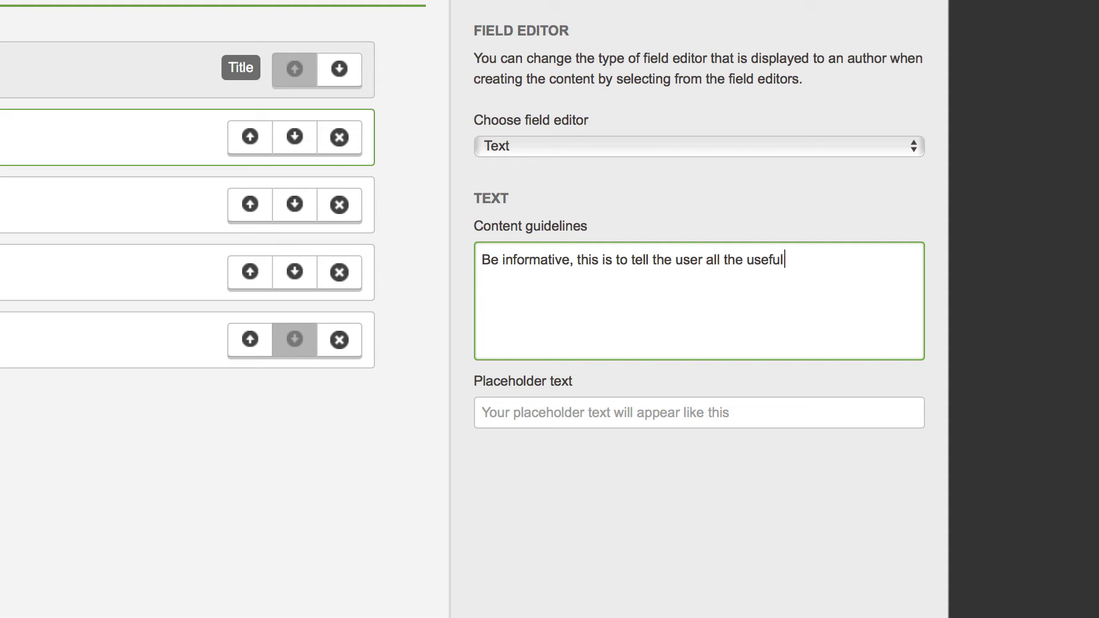
type(" information about this person")
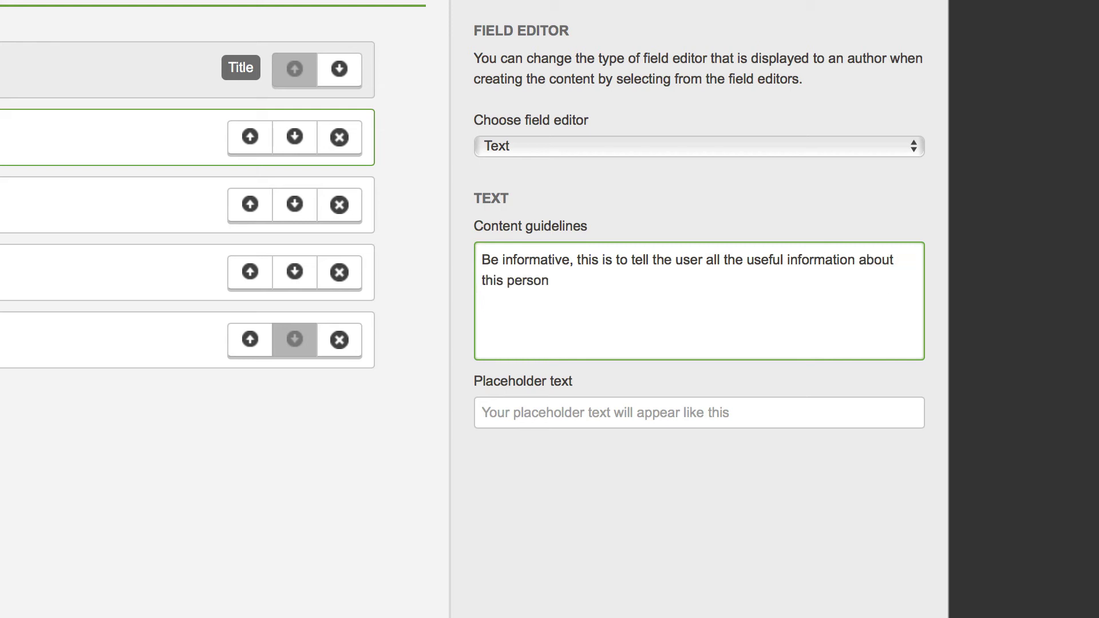
Append ". Keep it in the third person and keep it to their professional life" to the Bio field's content guidelines.
type(". Keep it in the third perso")
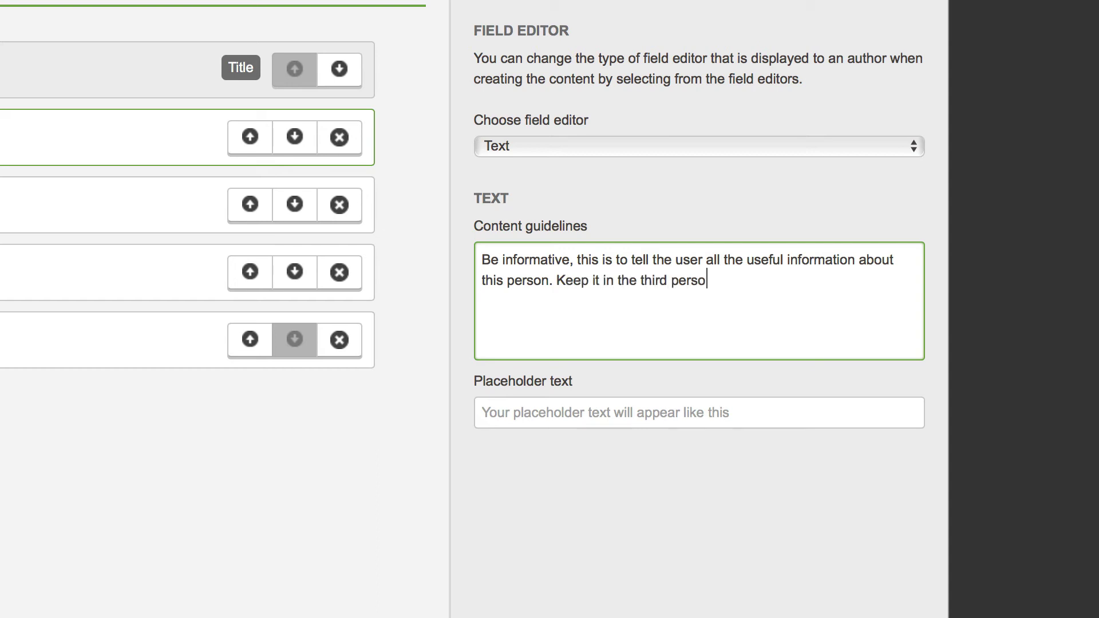
type("n and keep it to their pr")
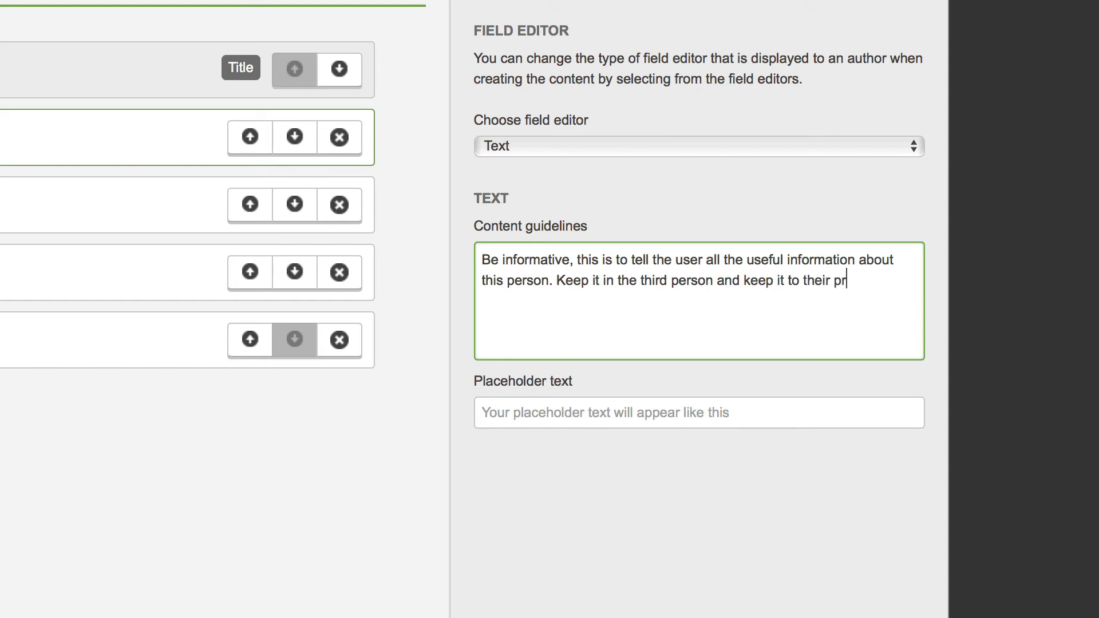
type("ofessional life")
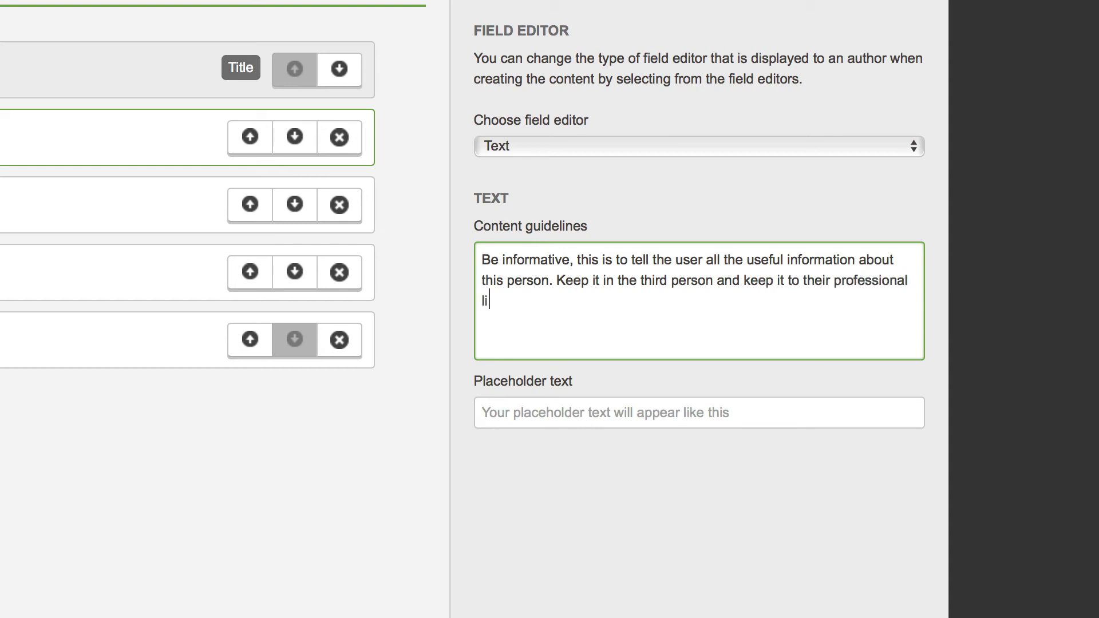